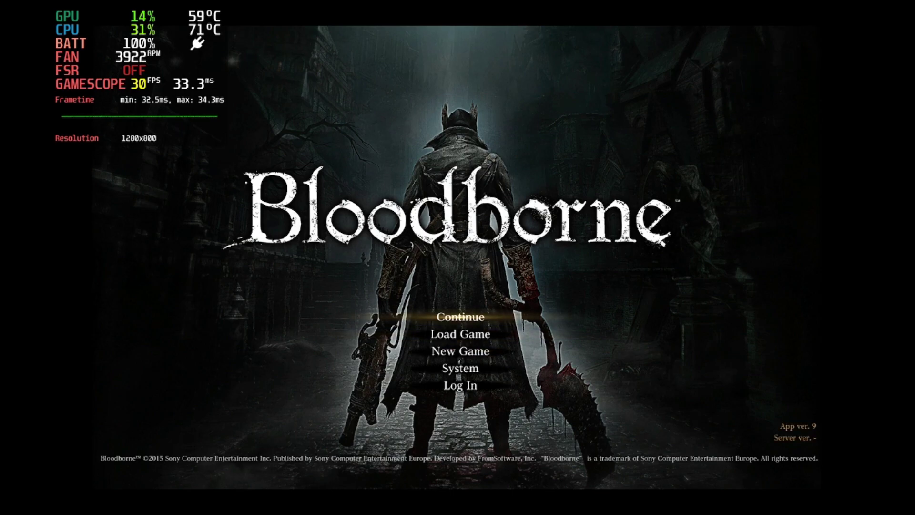
key("Return")
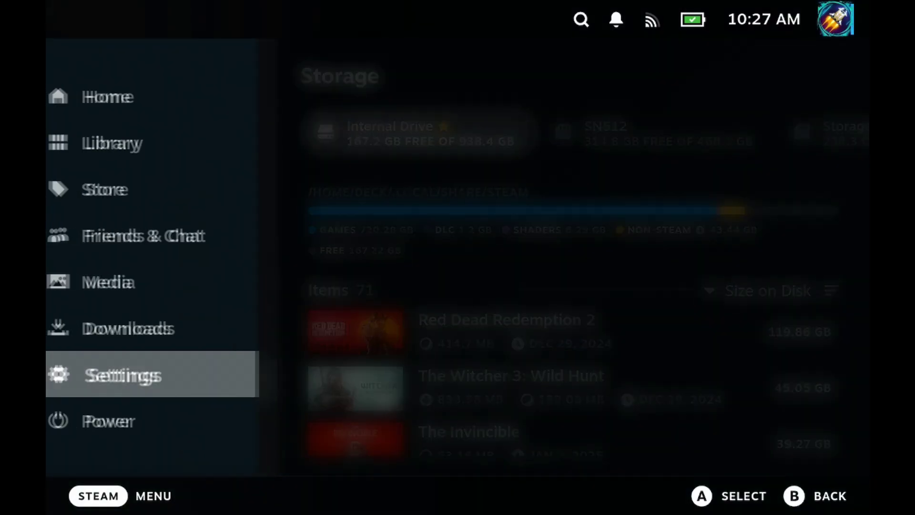
Step: Switch the Steam Deck to desktop mode from its power options
key("Down")
key("Return")
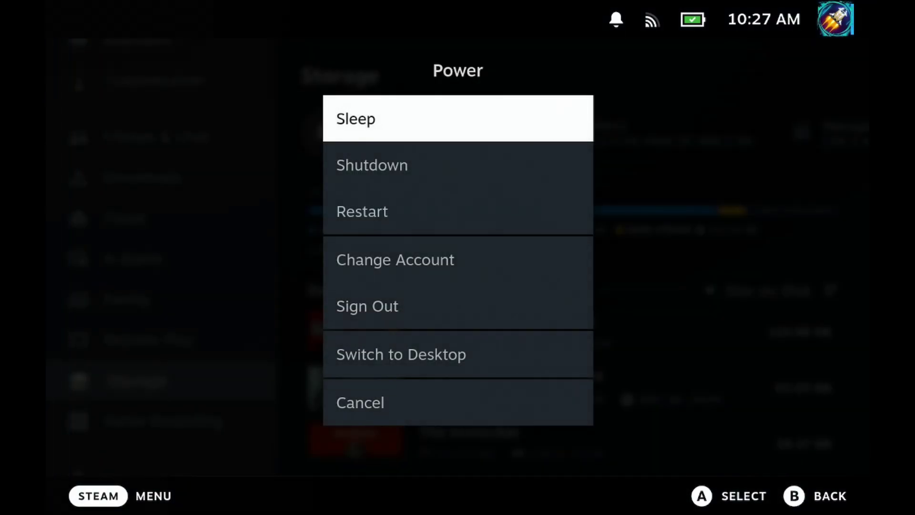
key("Down")
key("Down")
key("Down")
key("Down")
key("Down")
key("Return")
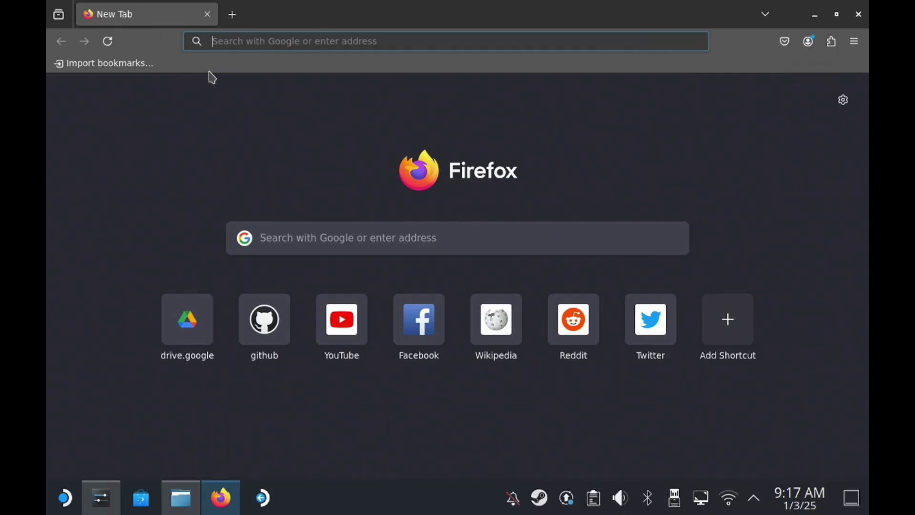
Step: Switch to Firefox, open the EmuDeck website and allow all of its cookies
type("emudeck")
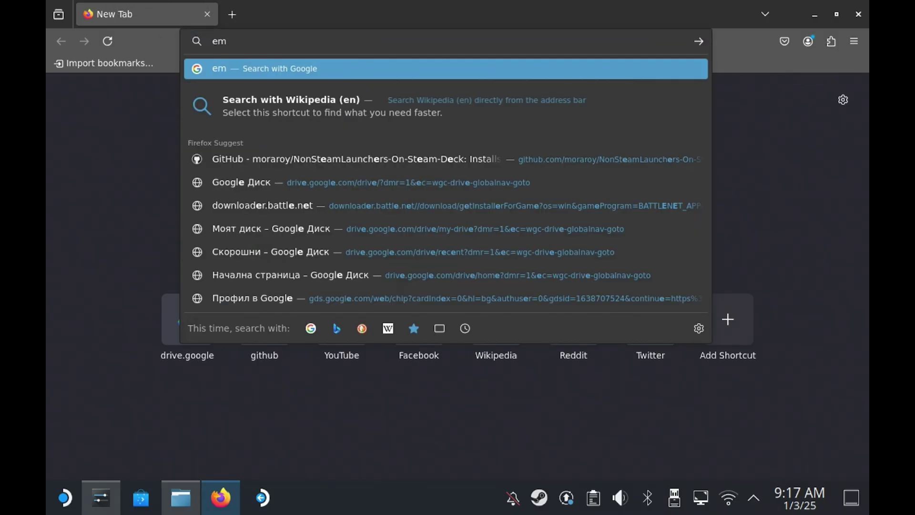
key("Return")
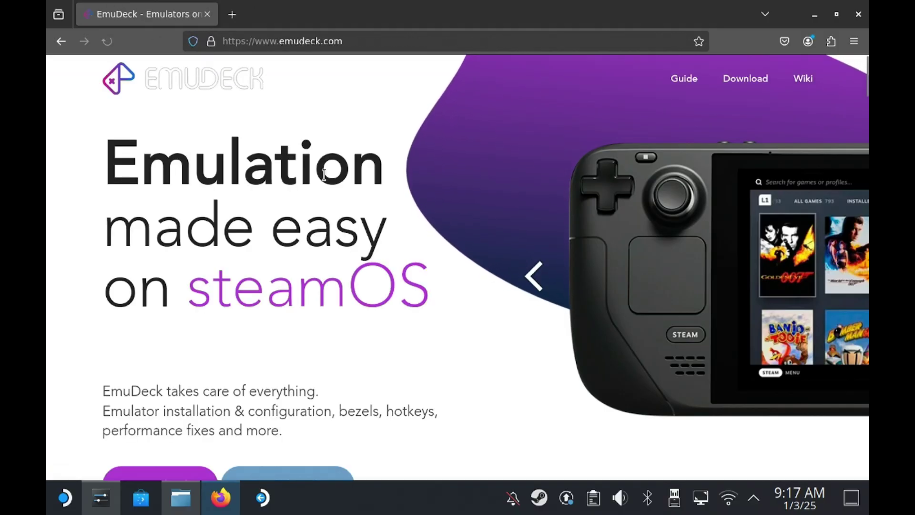
scroll(524, 196, "down", 3)
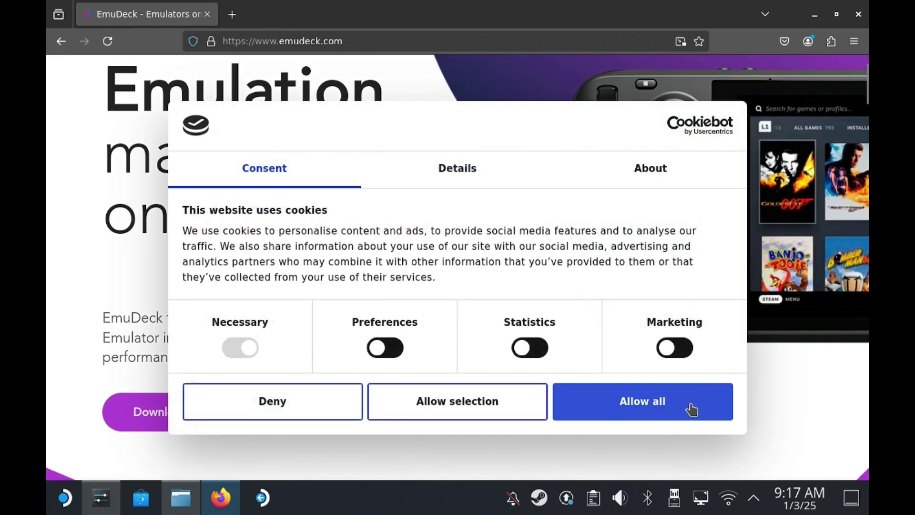
left_click(688, 406)
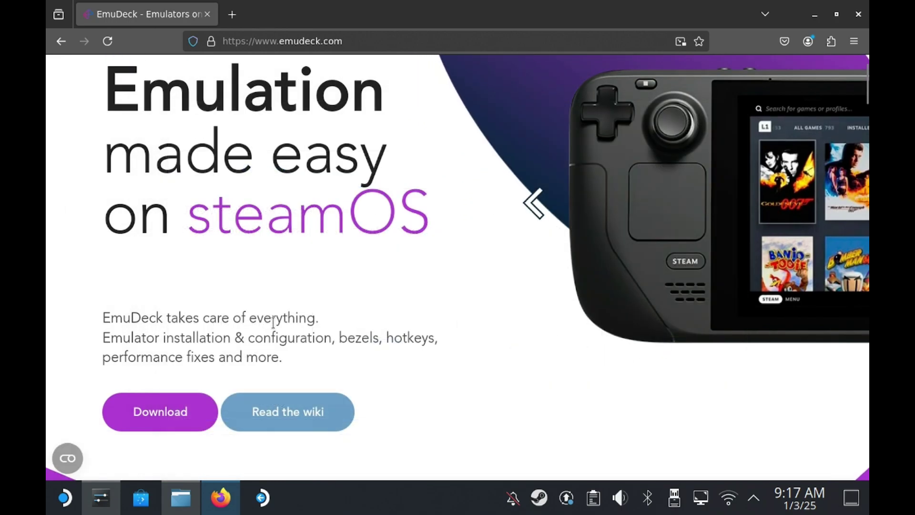
Step: Find the EmuDeck downloads and get the free EmuDeck Community installer for steamOS
left_click(152, 403)
scroll(382, 267, "up", 3)
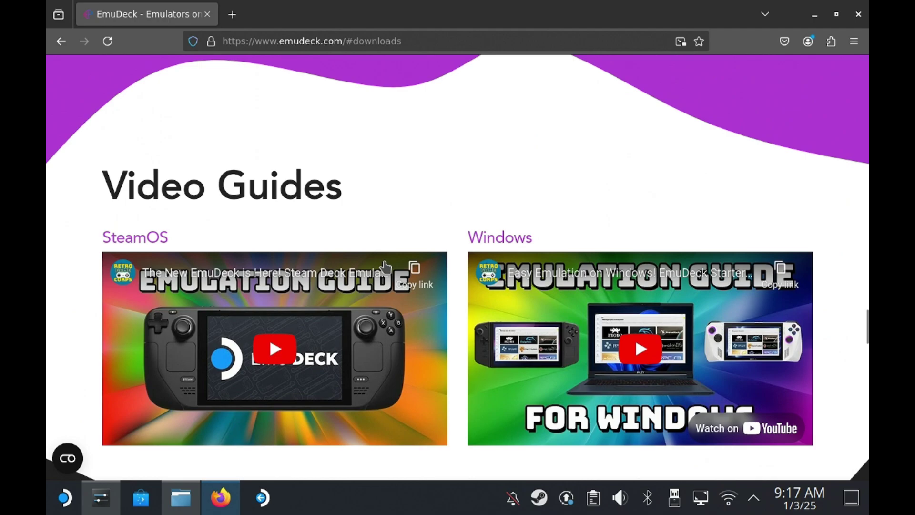
scroll(367, 265, "down", 9)
scroll(370, 256, "down", 3)
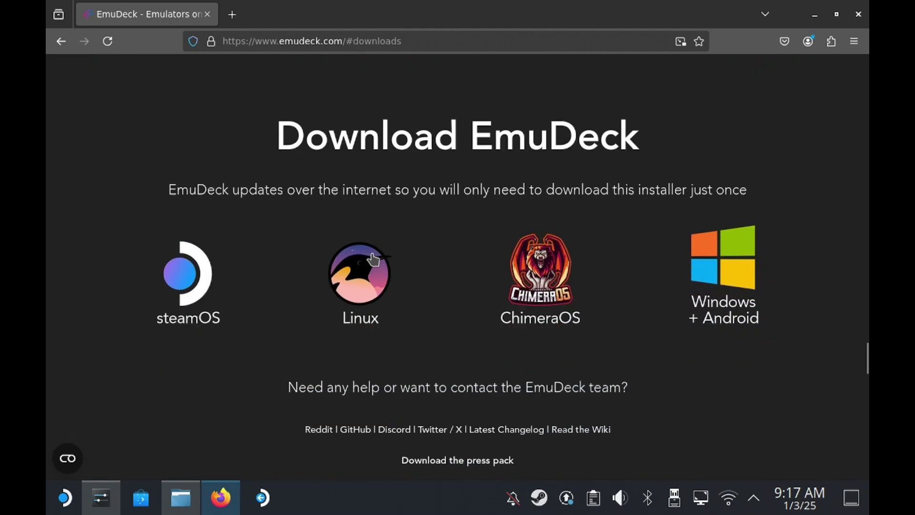
left_click(169, 262)
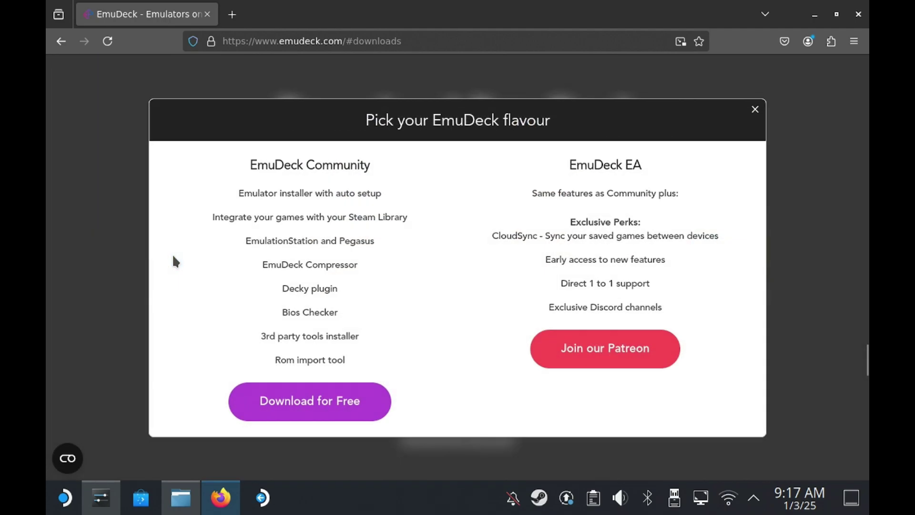
left_click(310, 401)
Step: Copy EmuDeck.desktop.download from the Downloads folder to the Desktop folder and execute it, trusting the installer
left_click(780, 77)
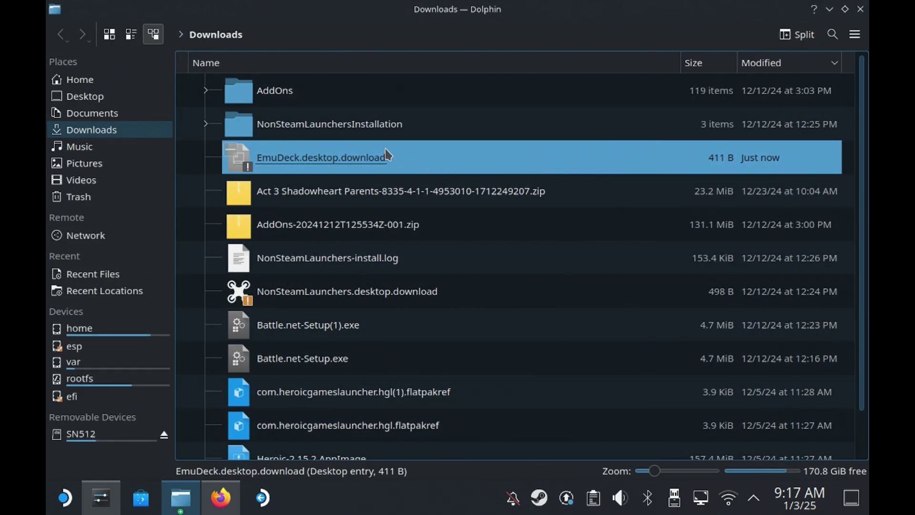
left_click_drag(104, 107, 398, 190)
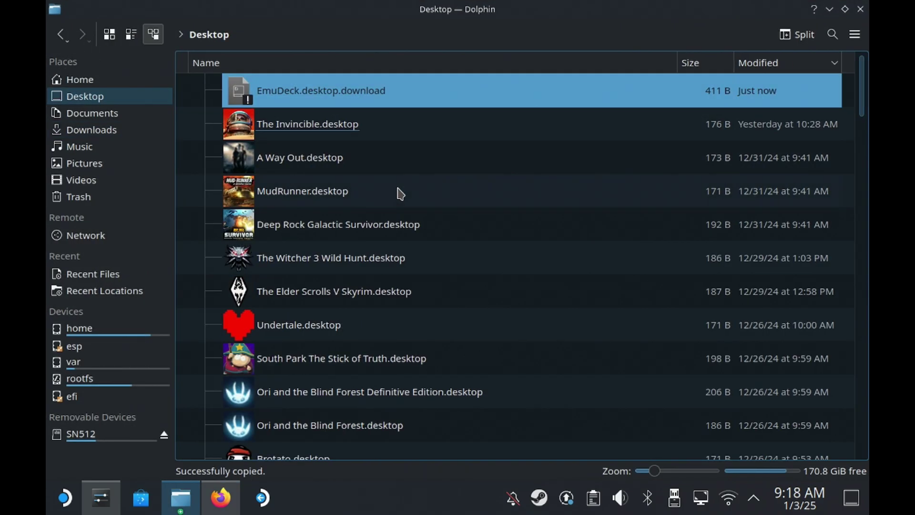
left_click(422, 96)
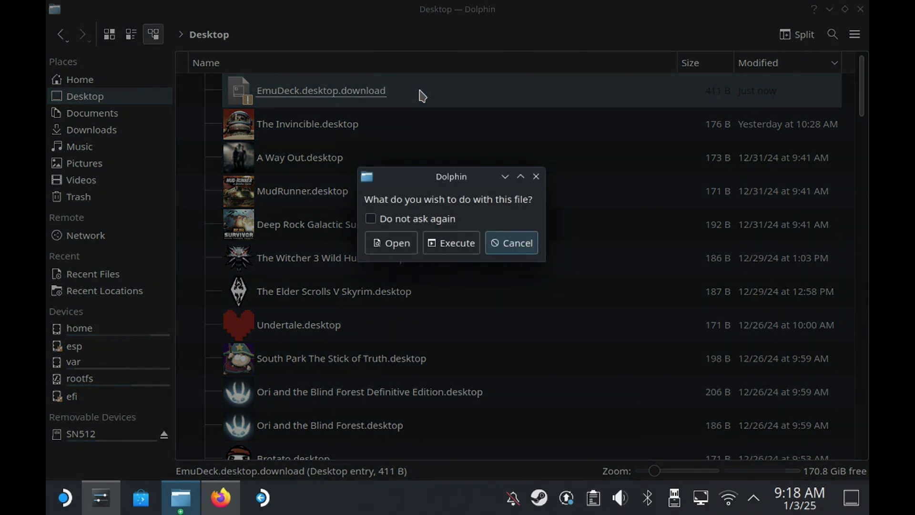
left_click(450, 255)
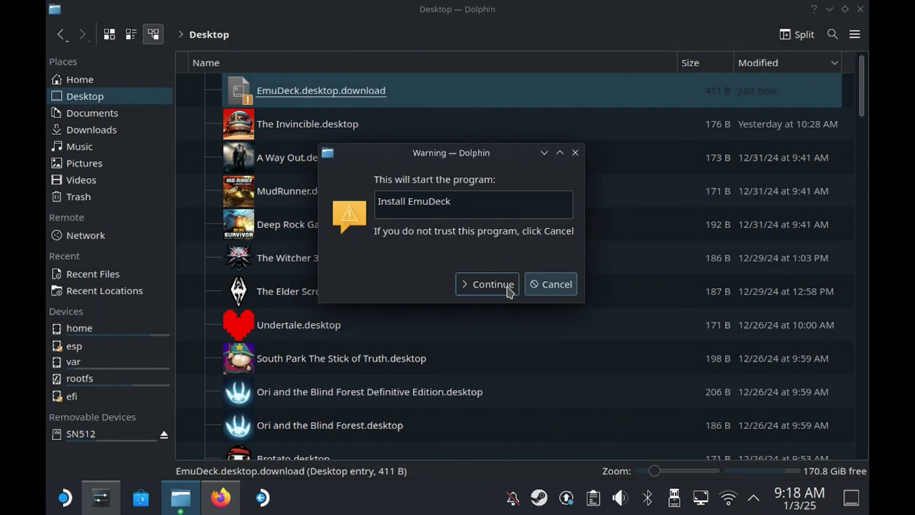
left_click(509, 290)
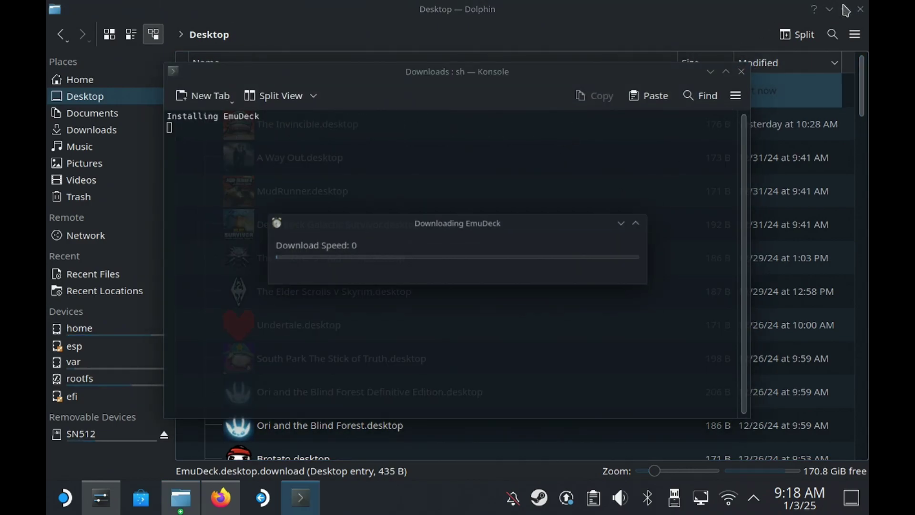
Step: Minimize the file manager and browser windows to clear the screen around the EmuDeck download
left_click(830, 10)
left_click(822, 22)
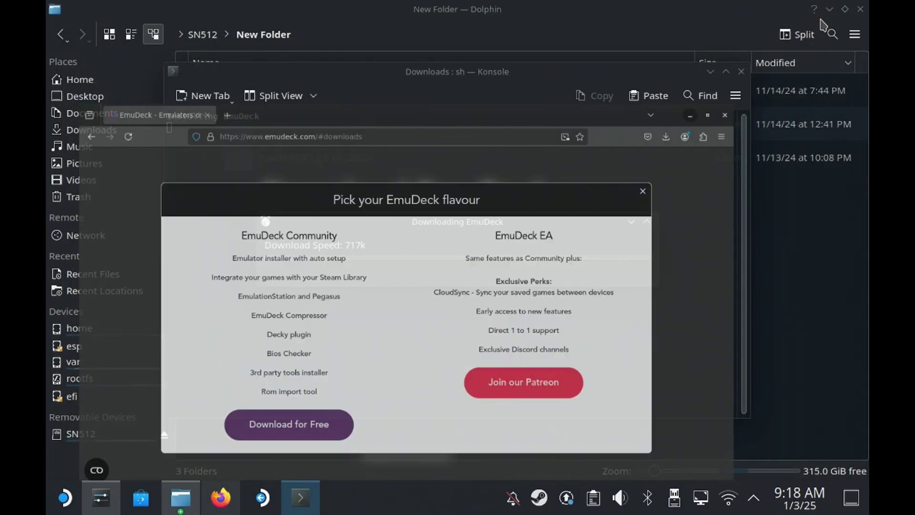
left_click(830, 10)
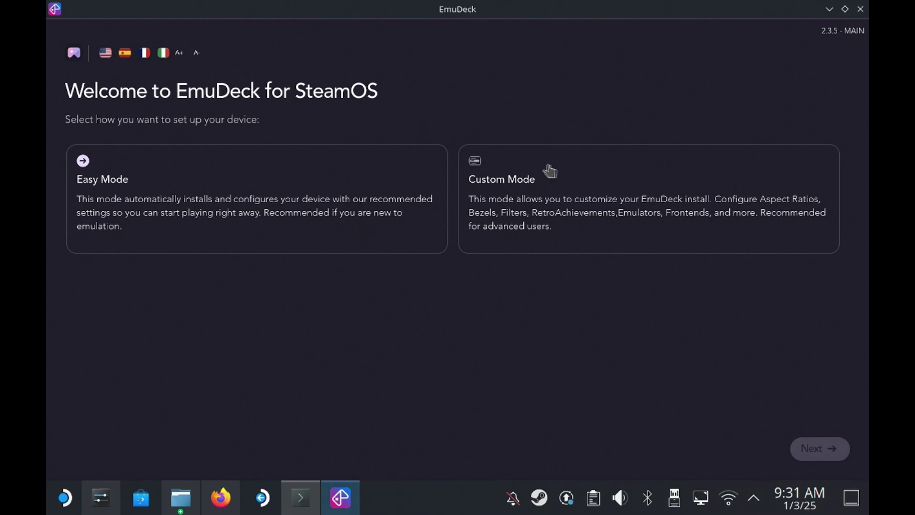
Step: Set up EmuDeck in Custom Mode with the SD Card as ROM directory and Steam Deck as the device
left_click(552, 173)
left_click(818, 455)
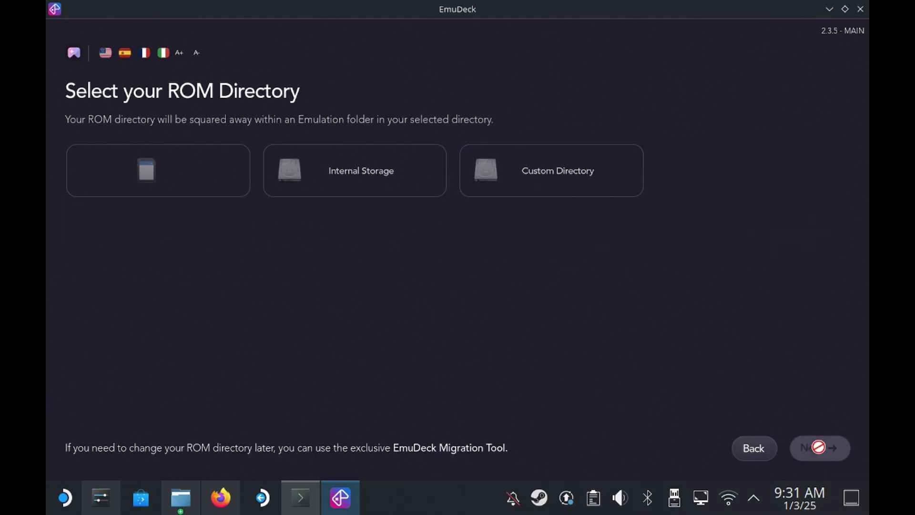
left_click(139, 152)
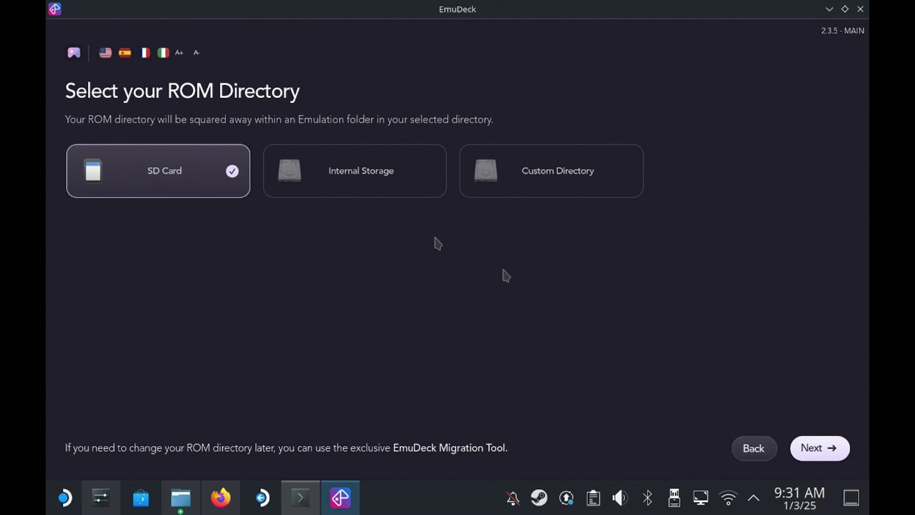
left_click(816, 451)
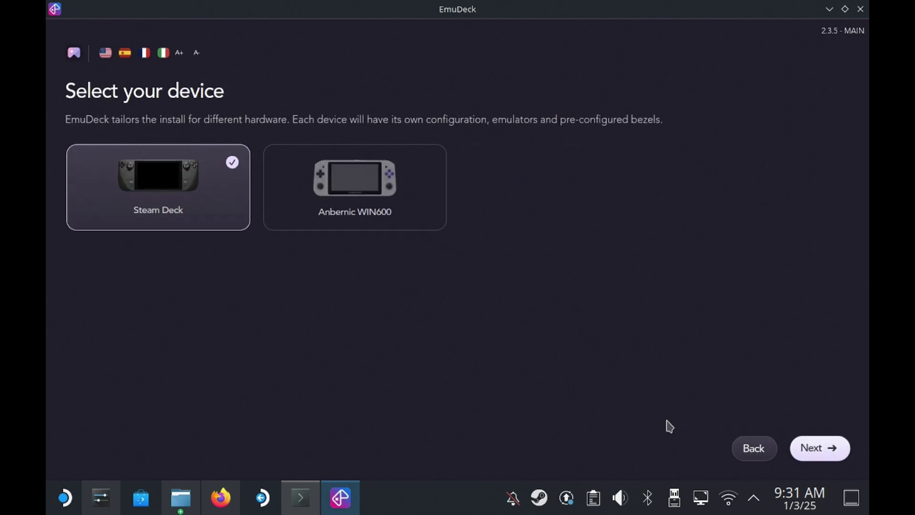
left_click(839, 451)
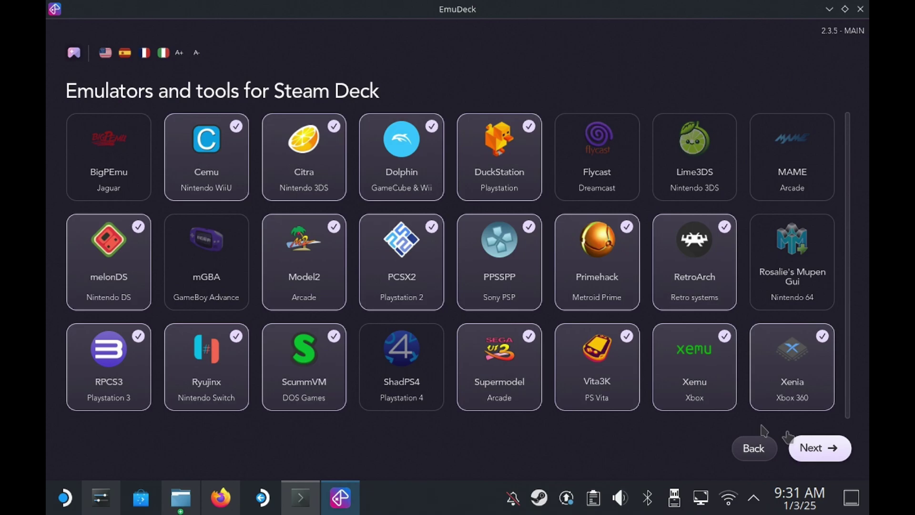
Step: Deselect all the preselected emulators for the Steam Deck, from Cemu and Citra through to Xemu and Xenia
left_click(251, 148)
left_click(336, 173)
left_click(367, 176)
left_click(490, 184)
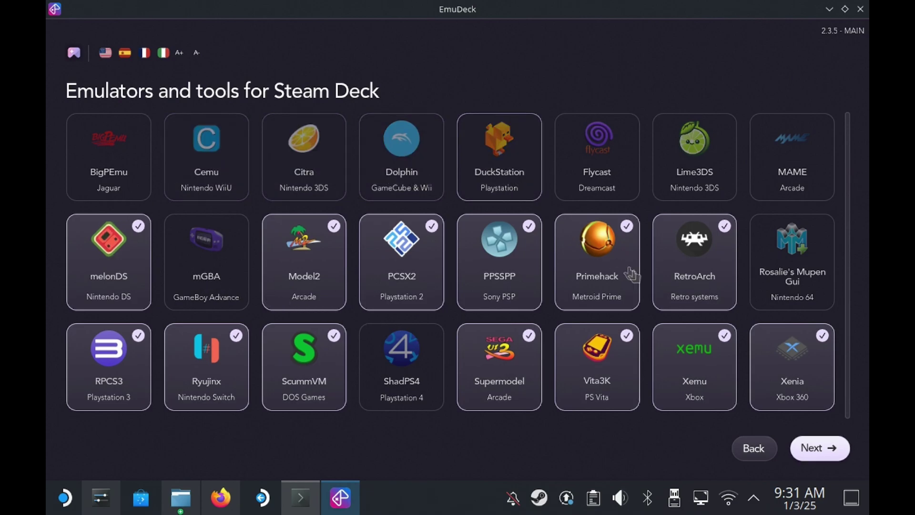
left_click(632, 274)
left_click(477, 266)
left_click(419, 277)
left_click(295, 268)
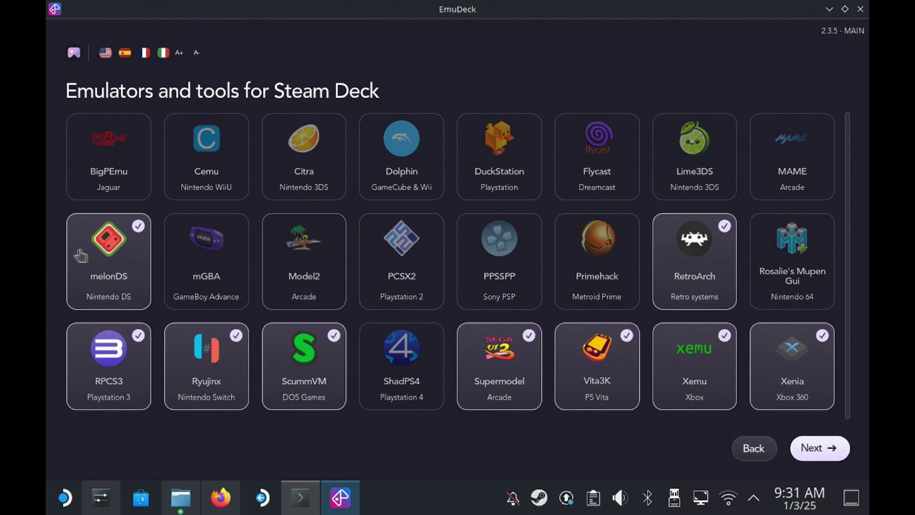
left_click(81, 256)
left_click(500, 362)
left_click(715, 250)
Step: Select ShadPS4 as the only emulator to install, dismiss its disclaimer and proceed to the configurations
left_click(398, 354)
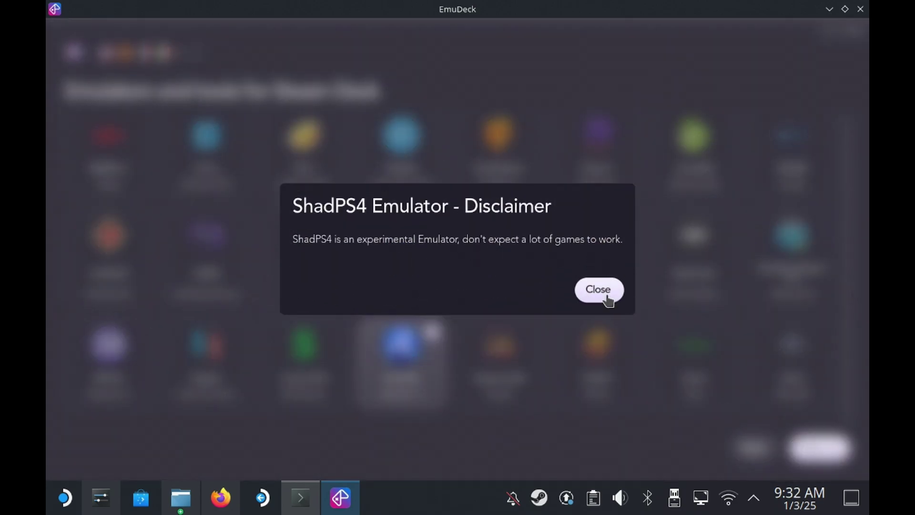
left_click(605, 295)
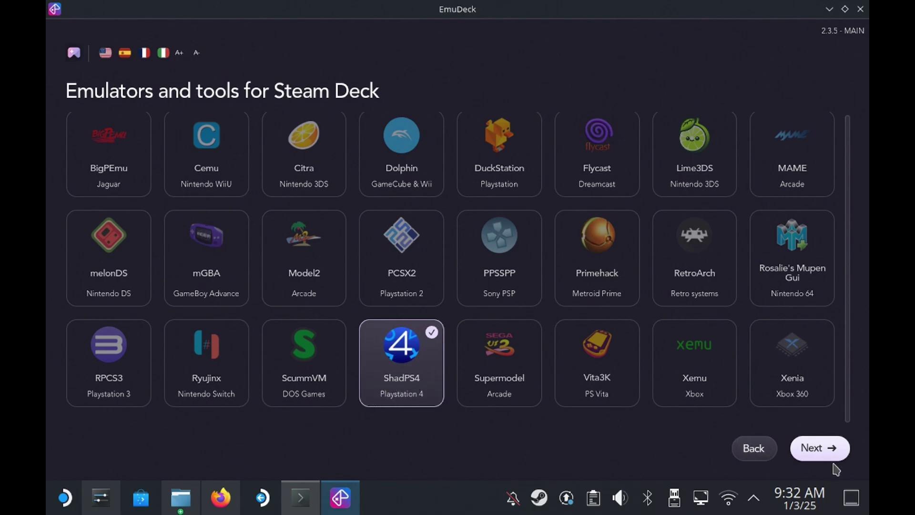
left_click(823, 450)
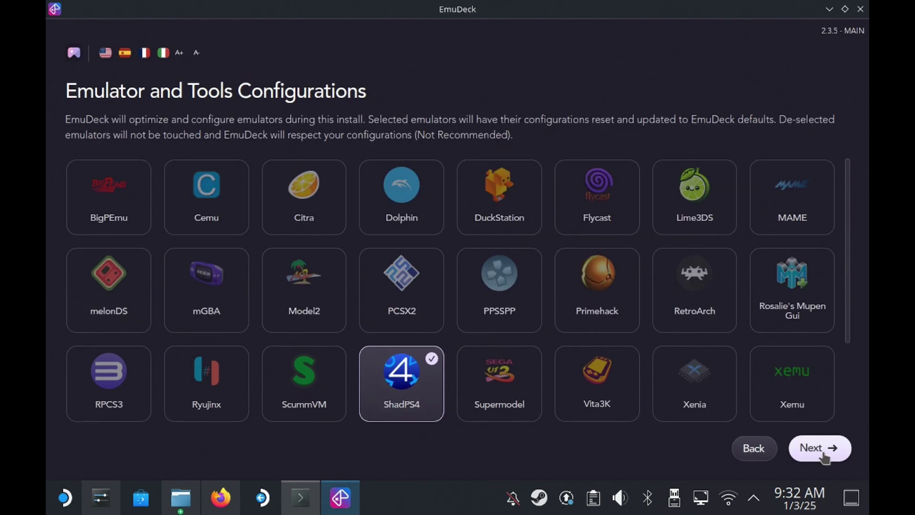
Step: Accept the ShadPS4 configuration, the A=B Position Match controller layout, and the EmulationStation-DE and Pegasus frontends
left_click(820, 451)
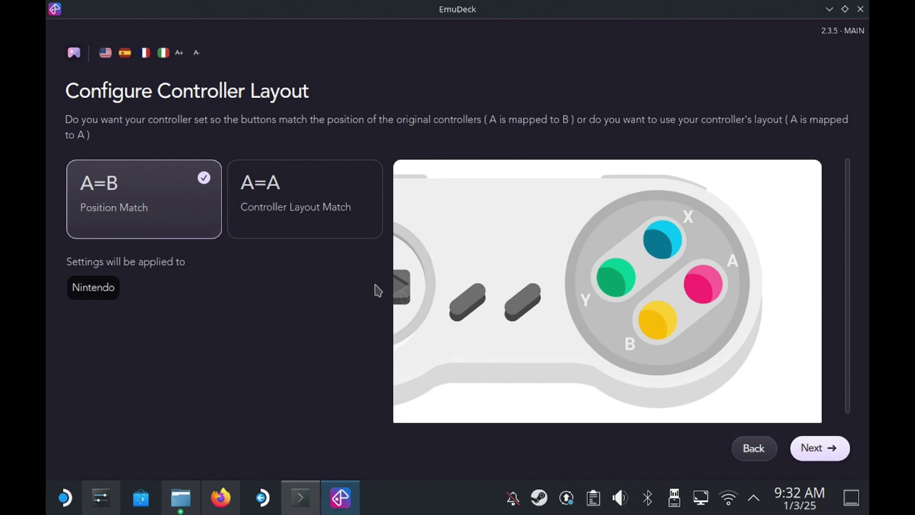
left_click(820, 448)
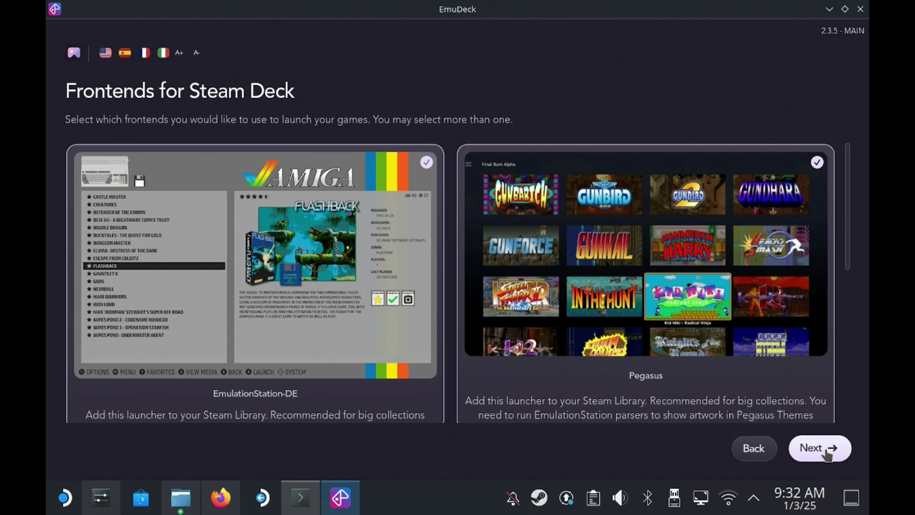
left_click(827, 453)
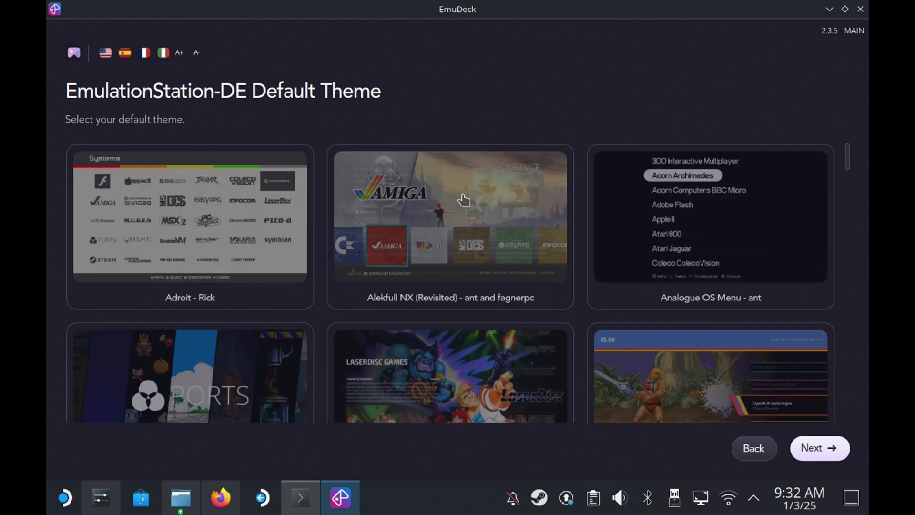
Step: Choose Alekfull NX (Revisited) as the EmulationStation-DE default theme and finish the EmuDeck setup
left_click(380, 231)
left_click(828, 453)
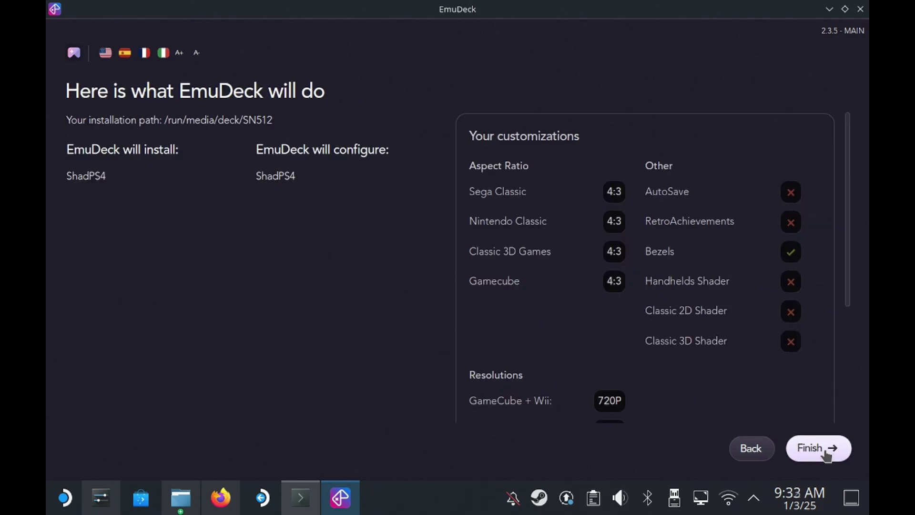
left_click(828, 453)
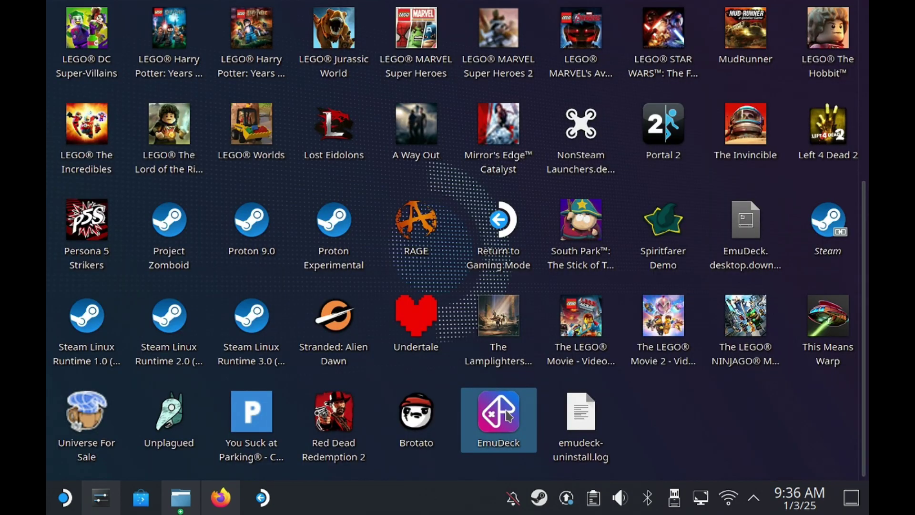
Step: Launch EmuDeck from the desktop and open the Linux / SteamOS wiki from its ShadPS4 news guide
double_click(497, 406)
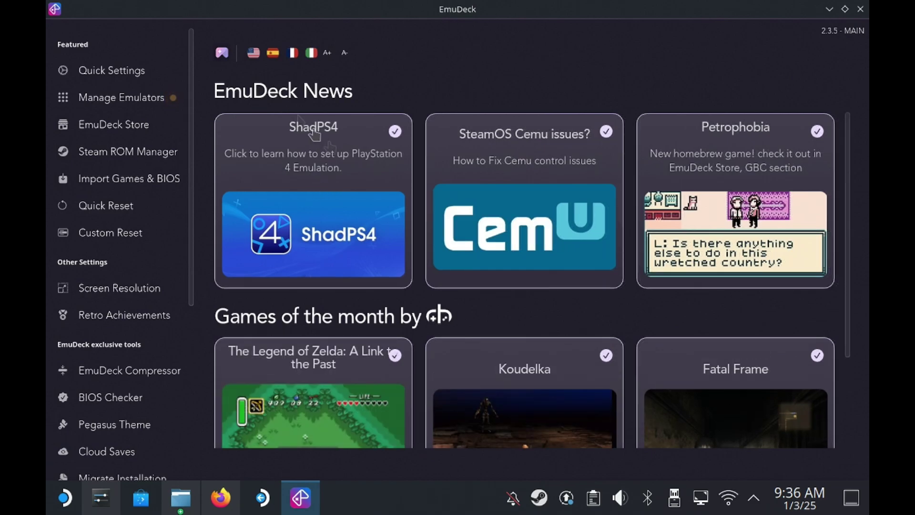
left_click(351, 167)
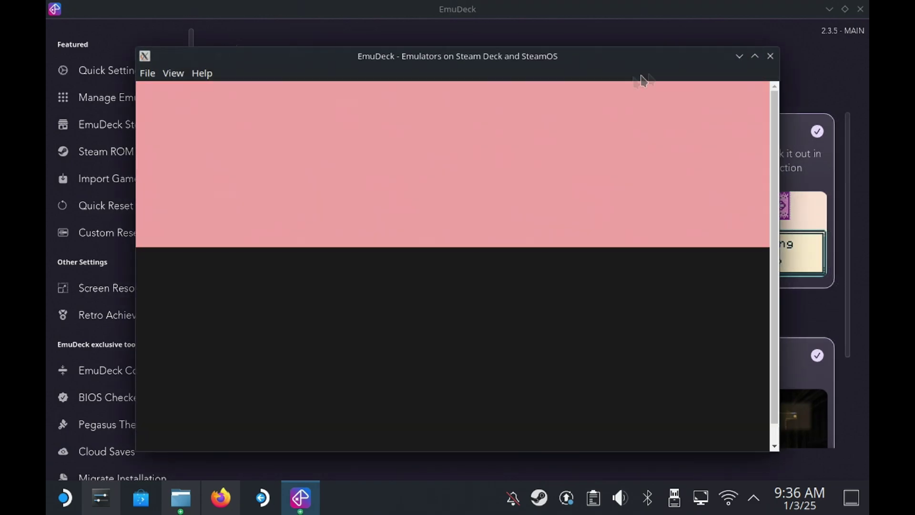
left_click(755, 57)
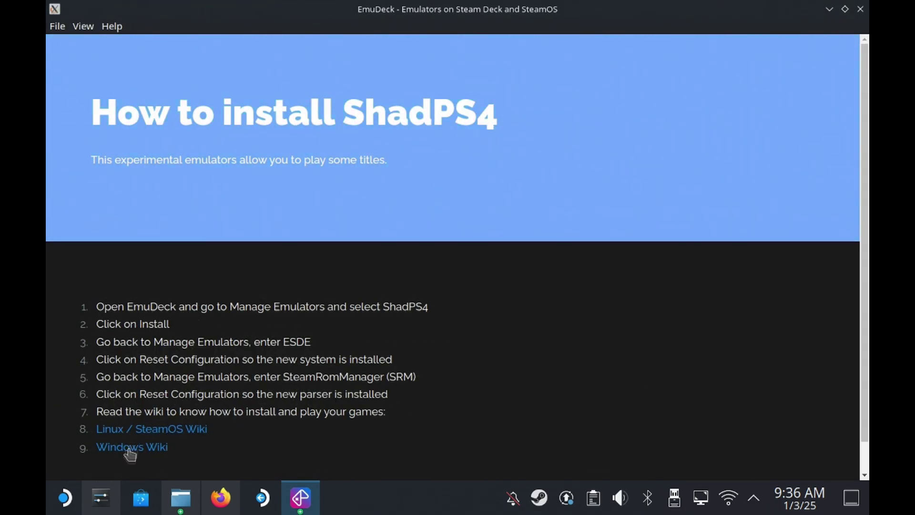
left_click(161, 432)
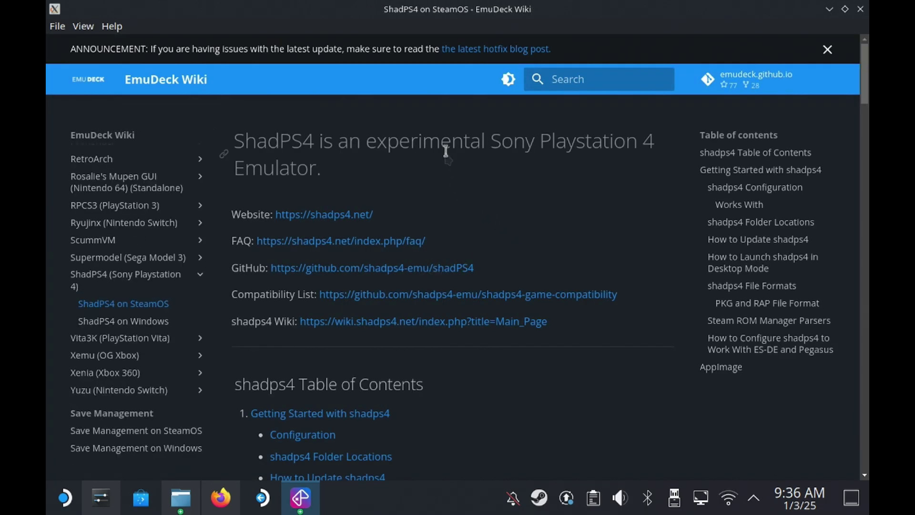
Step: Look through the resource links and table of contents on the ShadPS4 on SteamOS wiki page
scroll(438, 167, "down", 1)
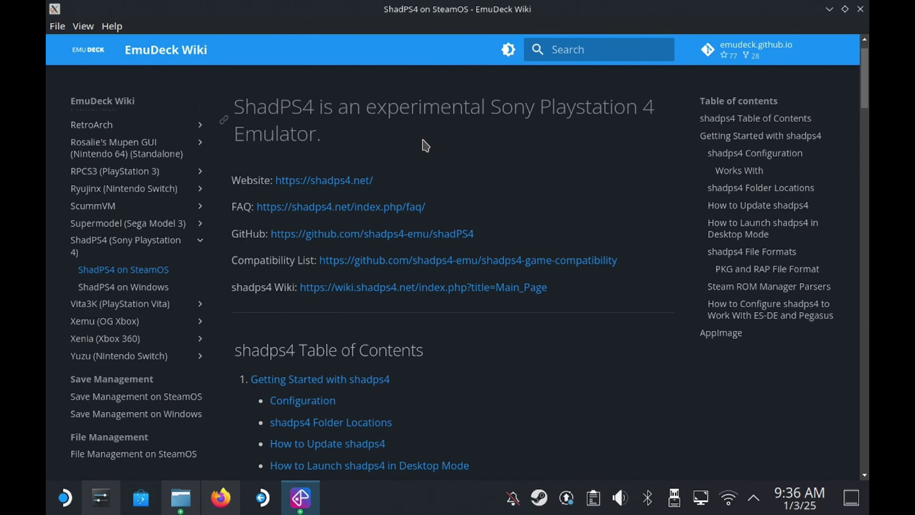
scroll(428, 142, "down", 5)
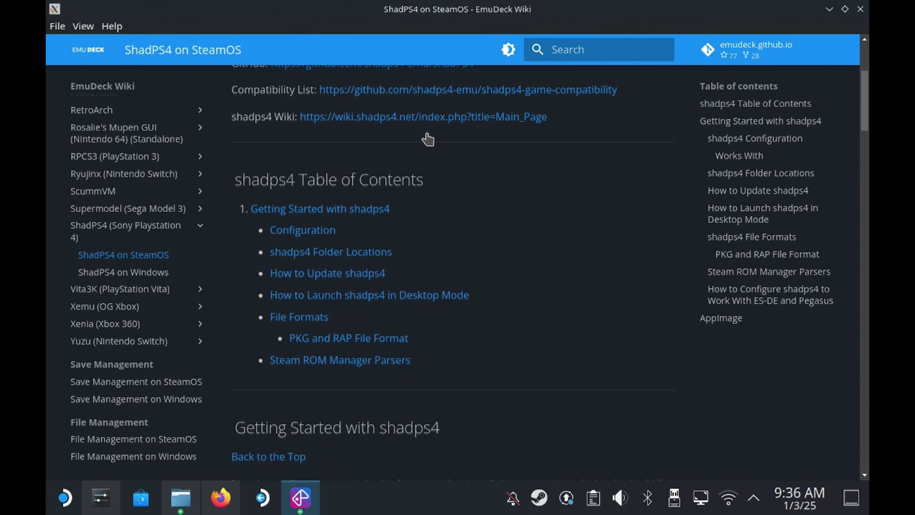
scroll(429, 140, "down", 5)
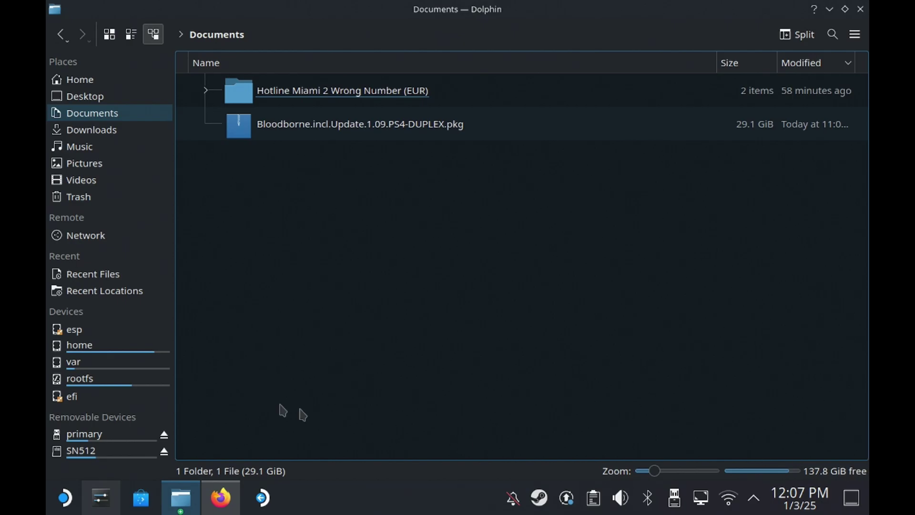
Step: Search the installed applications for "shad" and launch ShadPS4 AppImage
left_click(63, 499)
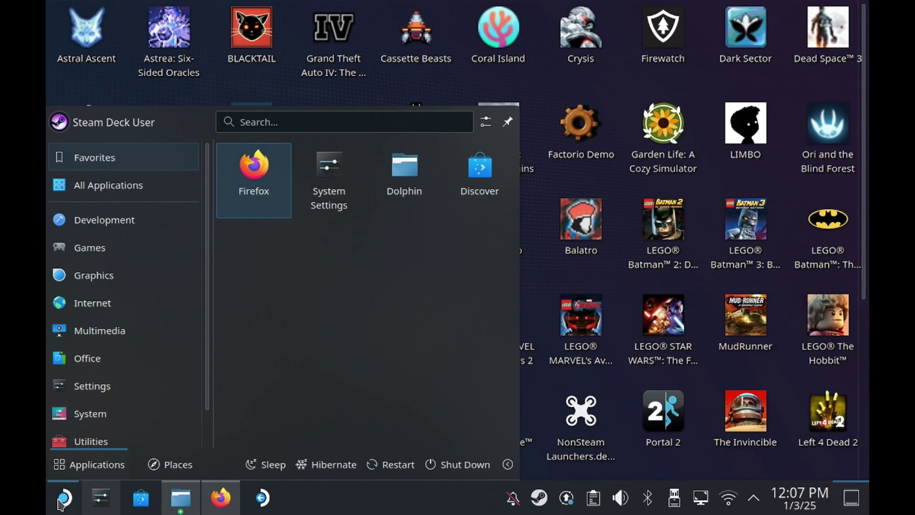
type("shad")
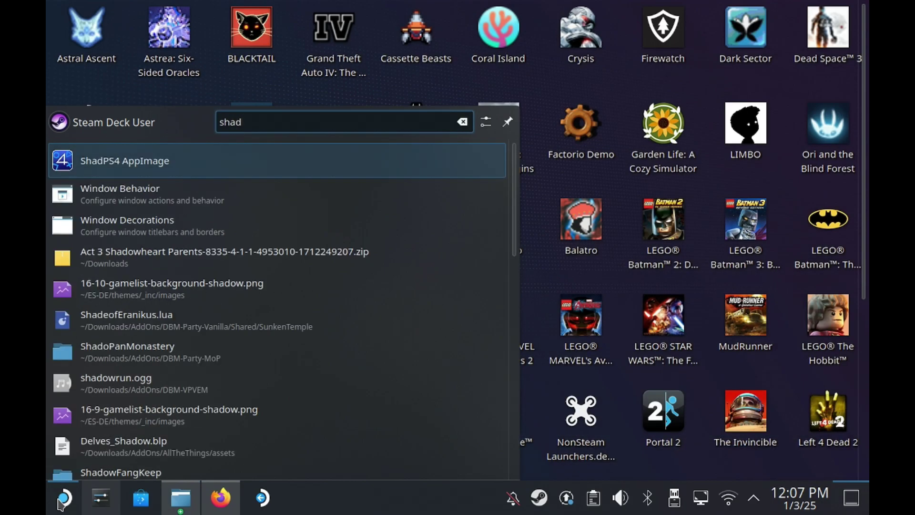
key("Return")
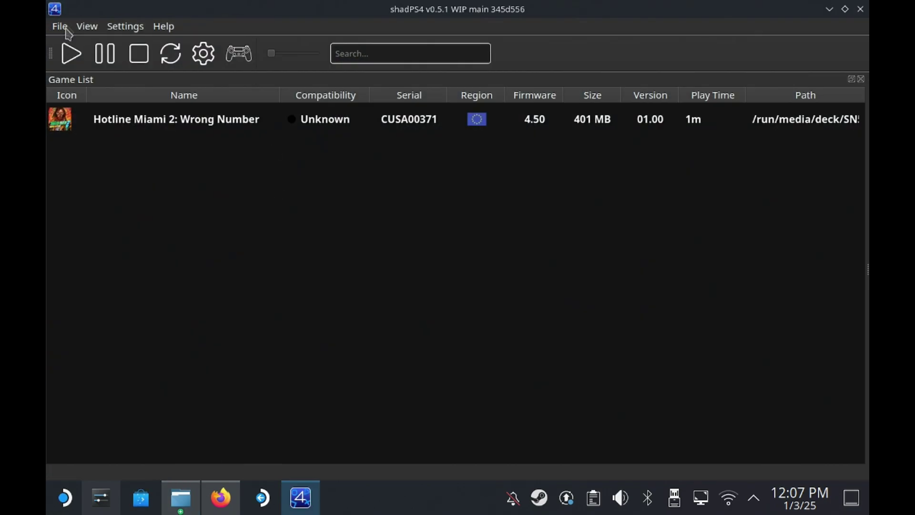
Step: Install the game package Bloodborne.incl.Update.1.09.PS4-DUPLEX.pkg from the Documents folder into ShadPS4
left_click(61, 26)
key("Escape")
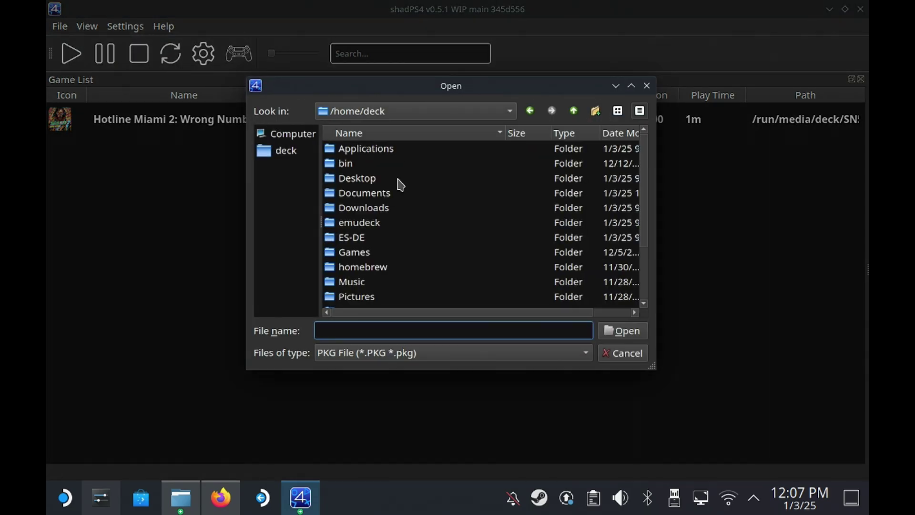
double_click(370, 191)
double_click(392, 165)
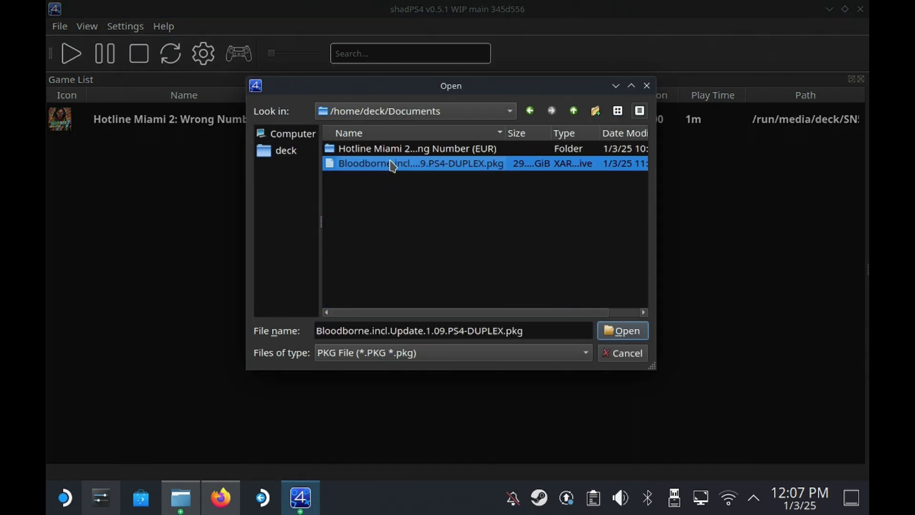
left_click(498, 315)
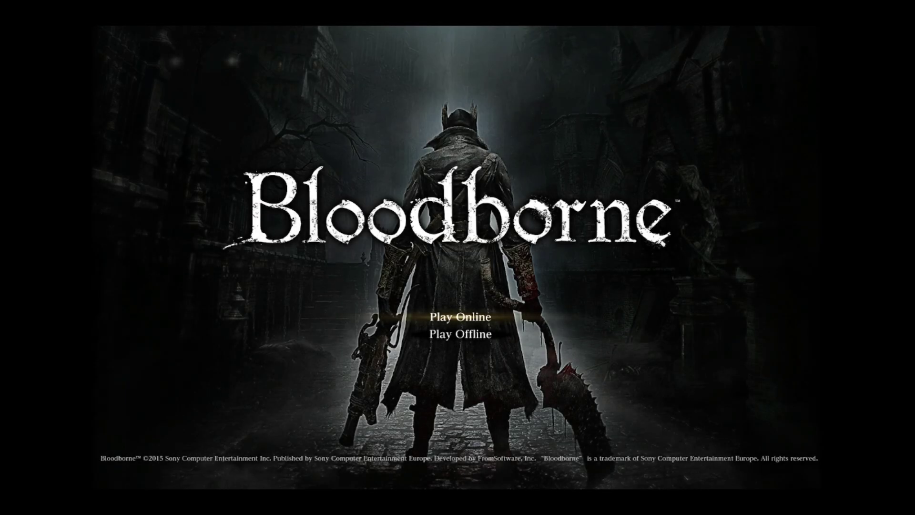
Step: Choose Play Offline on the Bloodborne title screen and look through the System settings categories
key("Down")
key("Return")
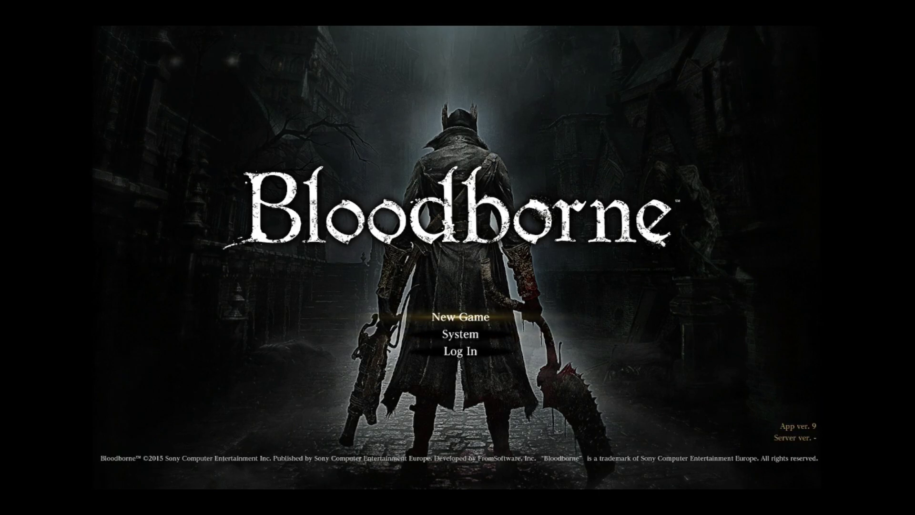
key("Down")
key("Return")
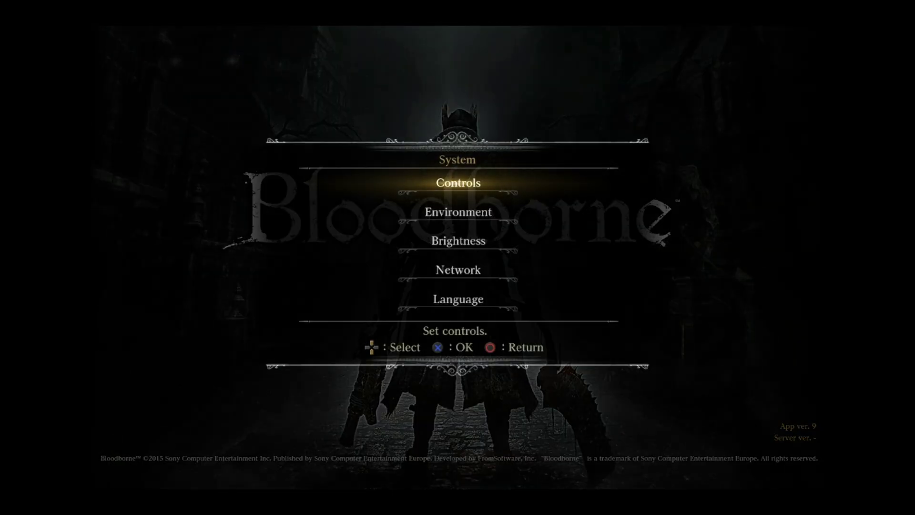
key("Down")
key("Down")
key("Down")
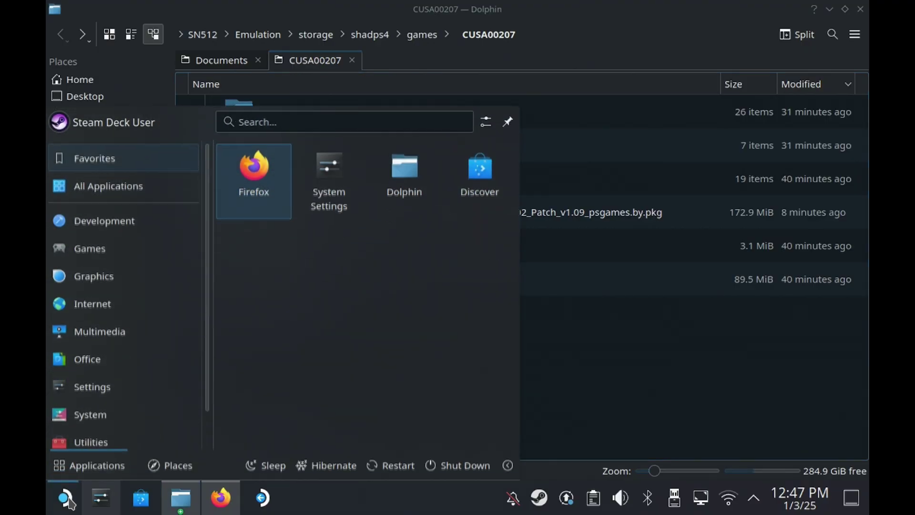
Step: Find ShadPS4 AppImage among the installed applications, add it to Steam, and show the desktop
type("s")
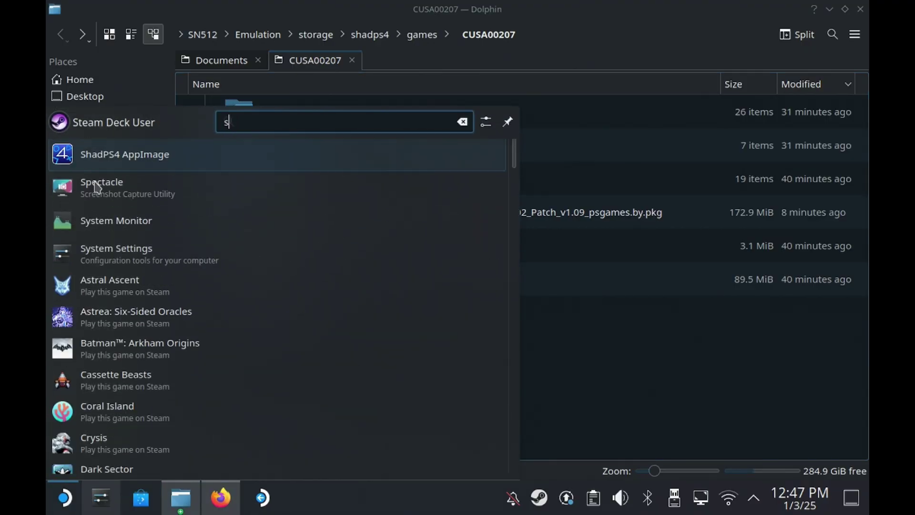
right_click(133, 165)
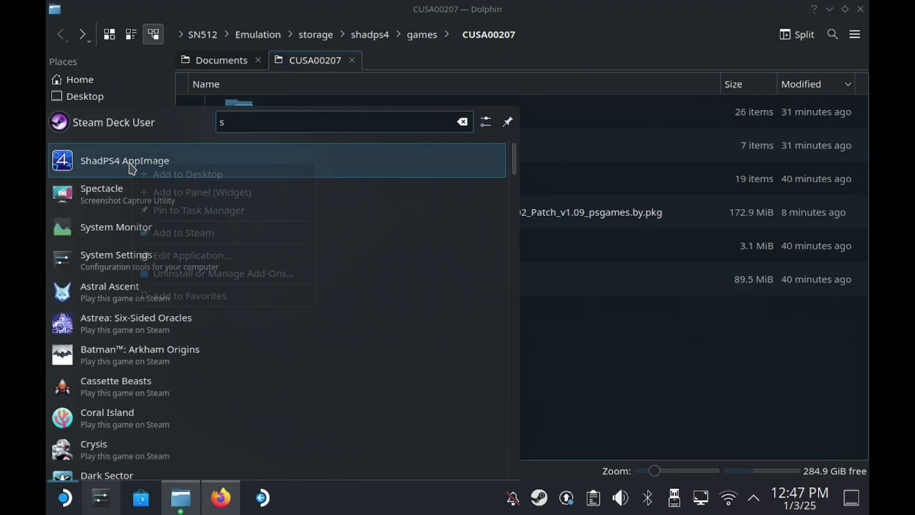
left_click(208, 233)
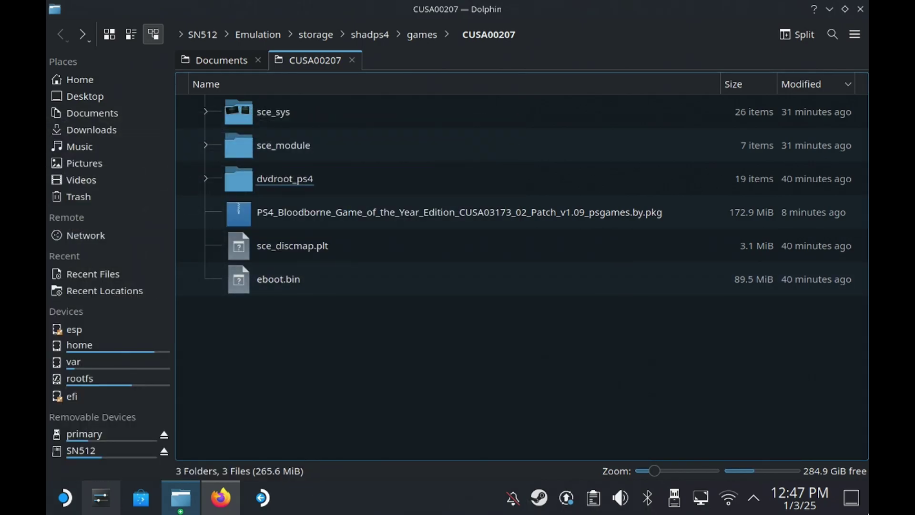
left_click(852, 498)
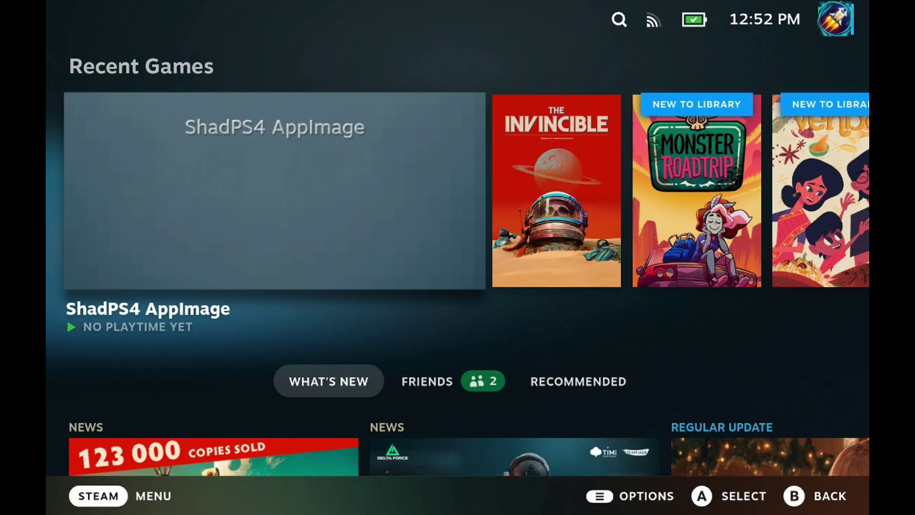
Step: View the ShadPS4 AppImage page from Recent Games in Gaming Mode, and open the Steam Library
key("Return")
key("ctrl+1")
key("Down")
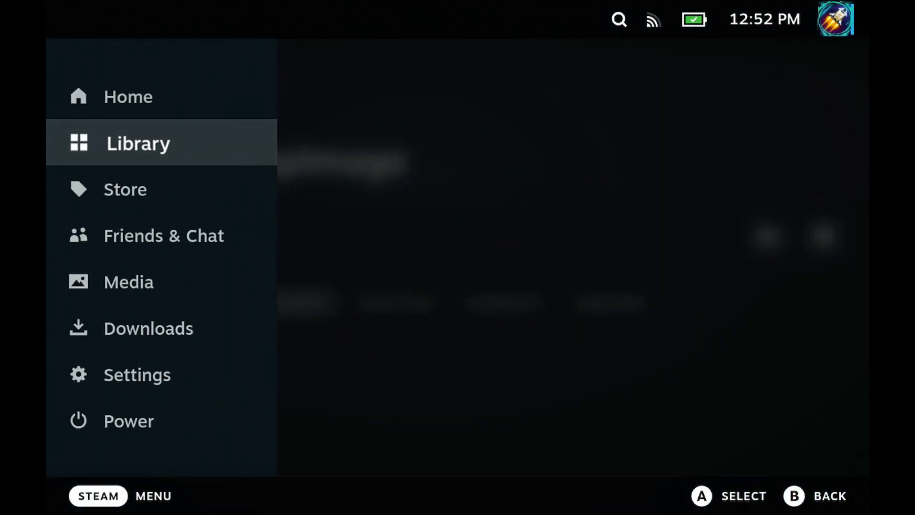
key("Return")
Step: Select ShadPS4 AppImage in the library's Non-Steam collection and launch it
key("Right")
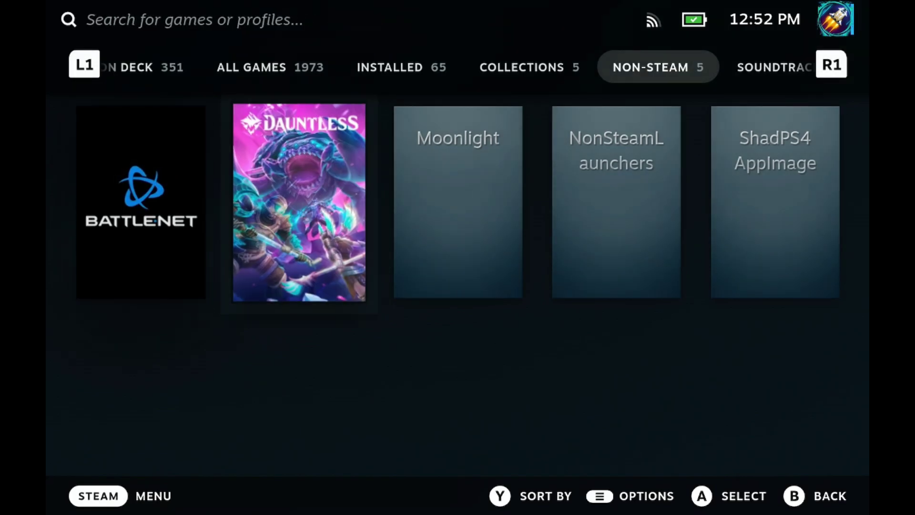
key("Up")
key("Down")
key("Right")
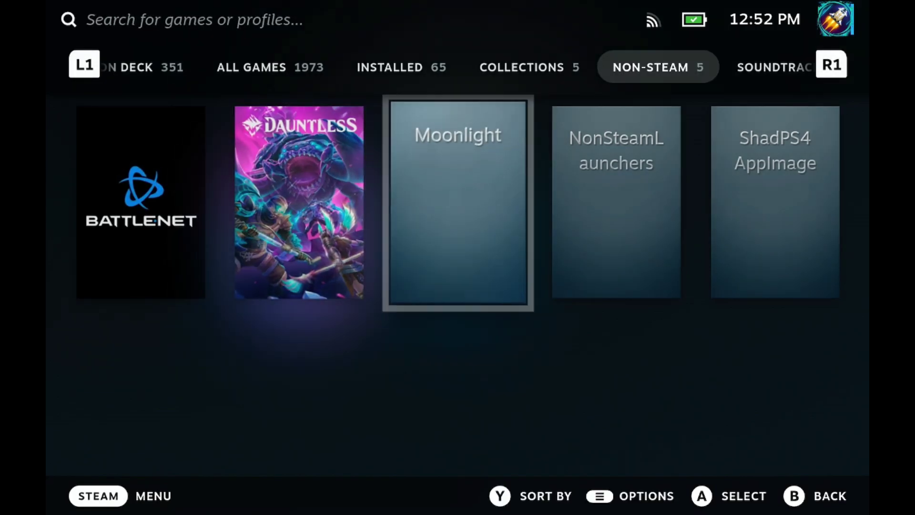
key("Right")
key("Right")
key("Return")
key("Return")
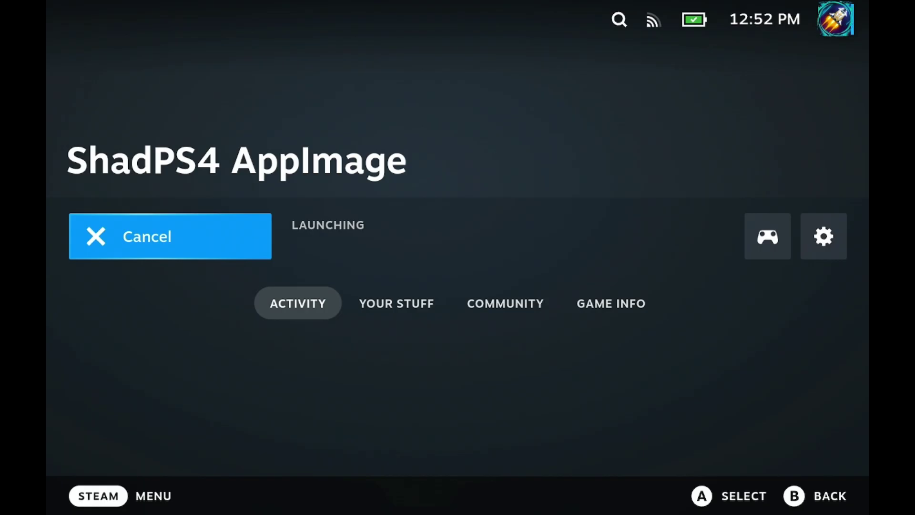